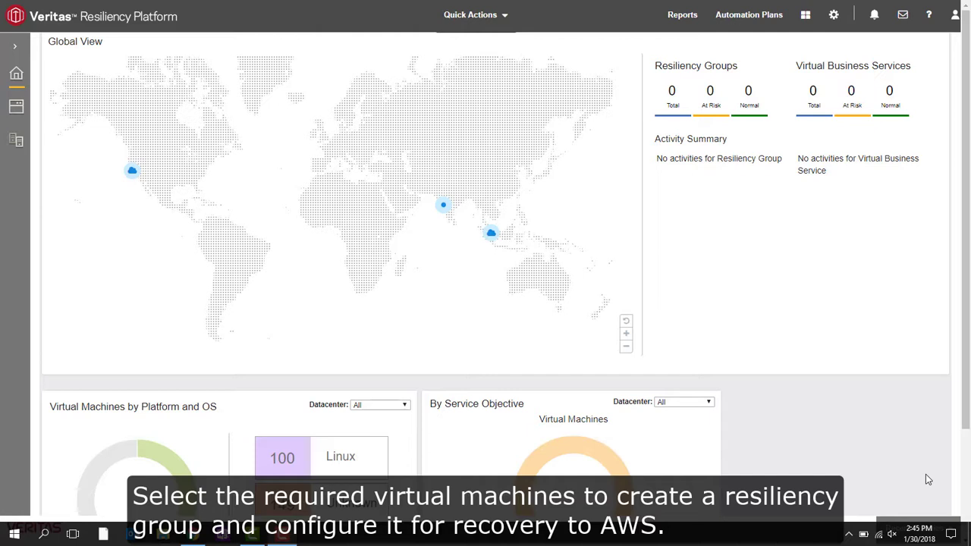
# Filter the unmanaged assets to Host type in Pune DC and search for 'demo'
pyautogui.click(17, 107)
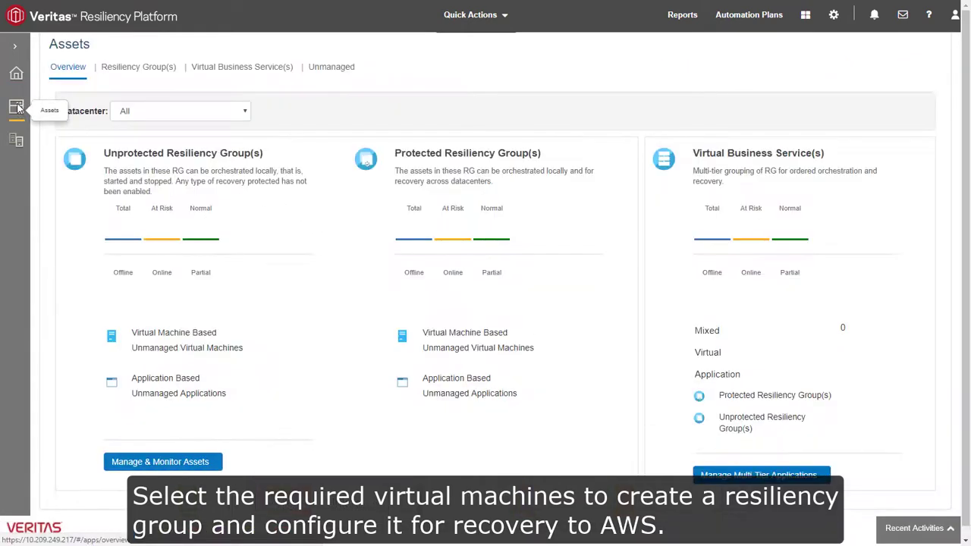
pyautogui.click(329, 70)
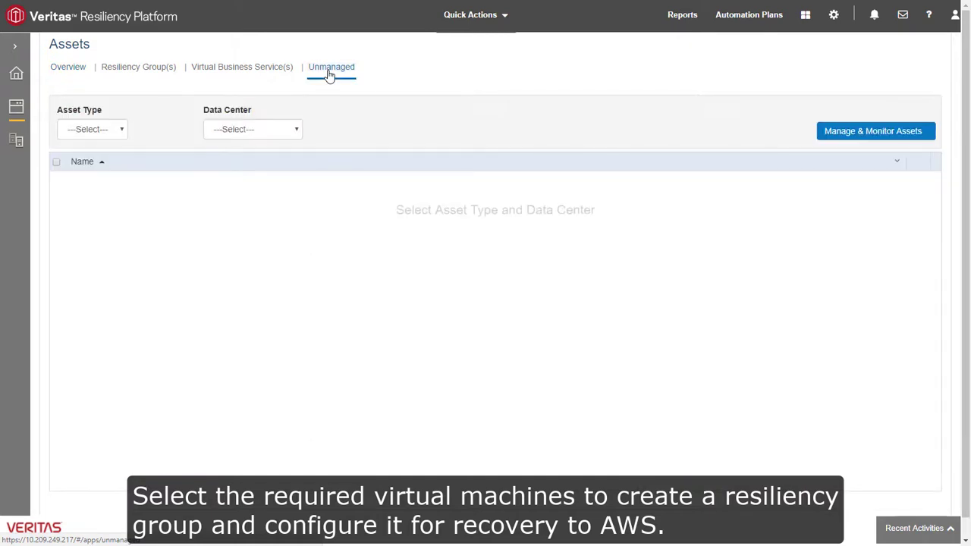
pyautogui.click(119, 130)
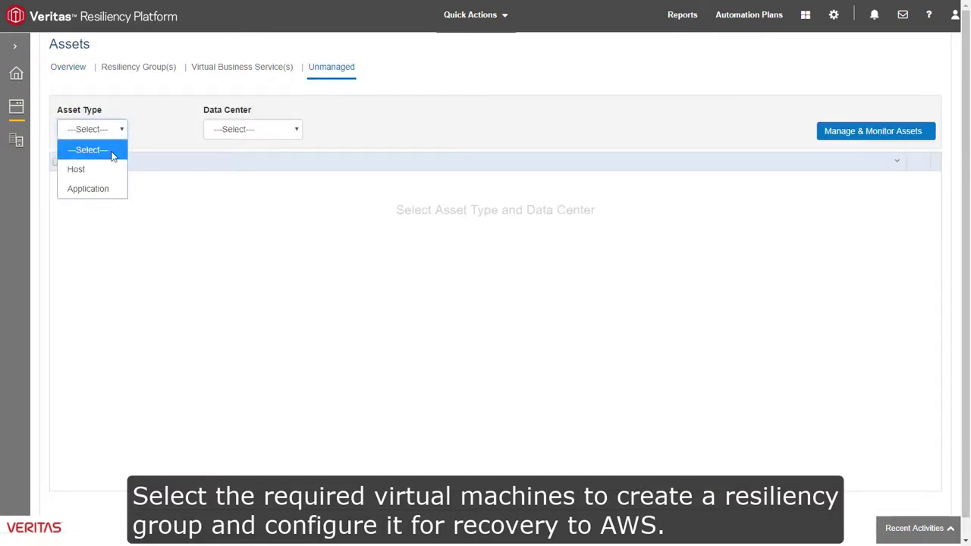
pyautogui.click(103, 172)
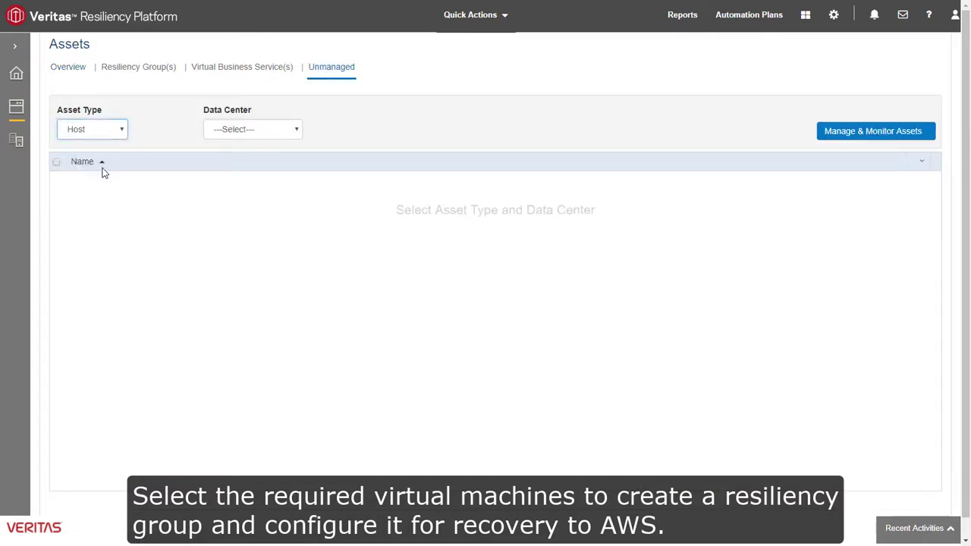
pyautogui.click(275, 133)
pyautogui.click(276, 167)
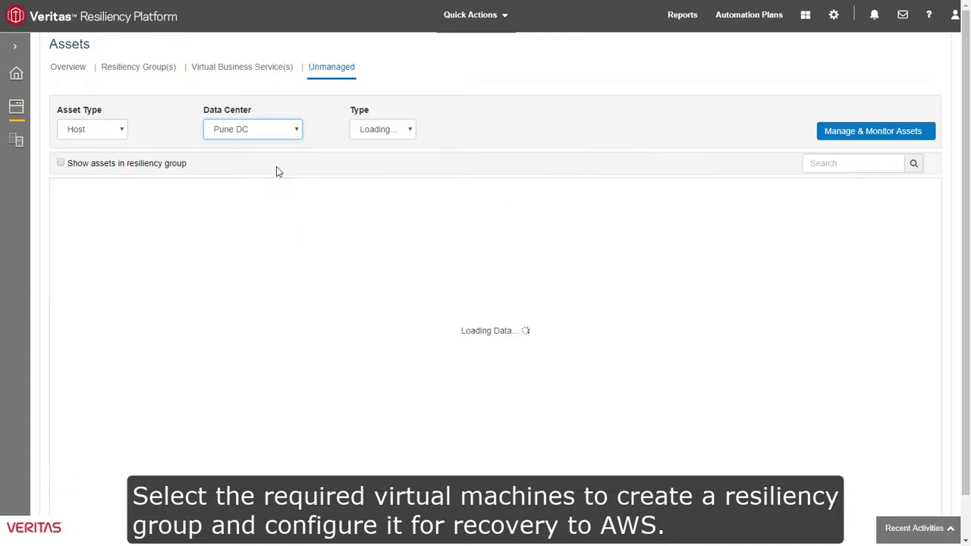
pyautogui.click(839, 162)
pyautogui.write('demo')
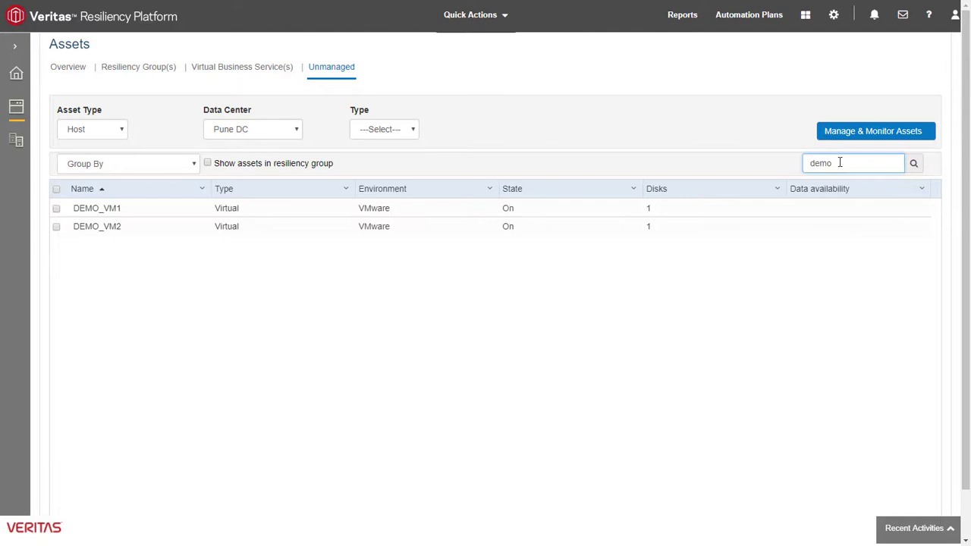
# Select DEMO_VM1 and DEMO_VM2 and start managing them
pyautogui.click(56, 208)
pyautogui.click(56, 226)
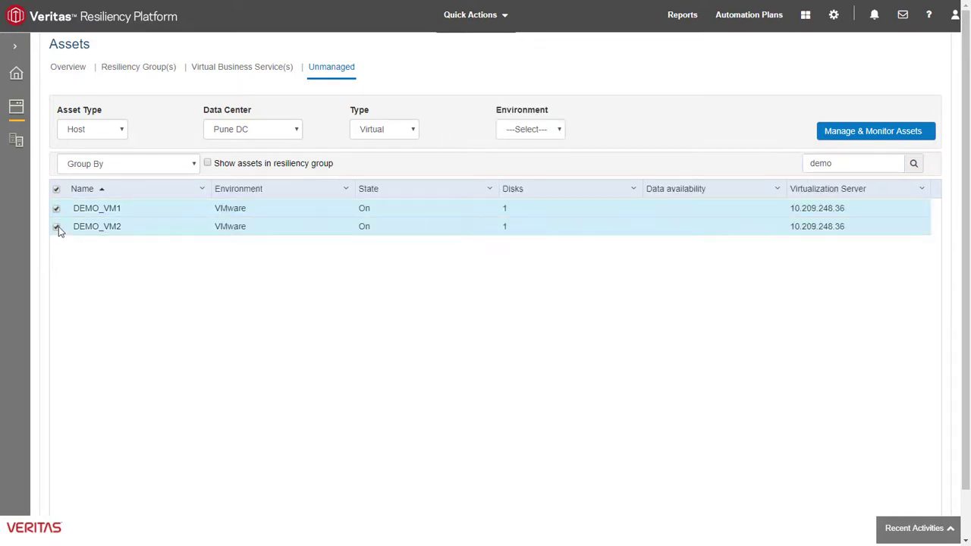
pyautogui.click(872, 131)
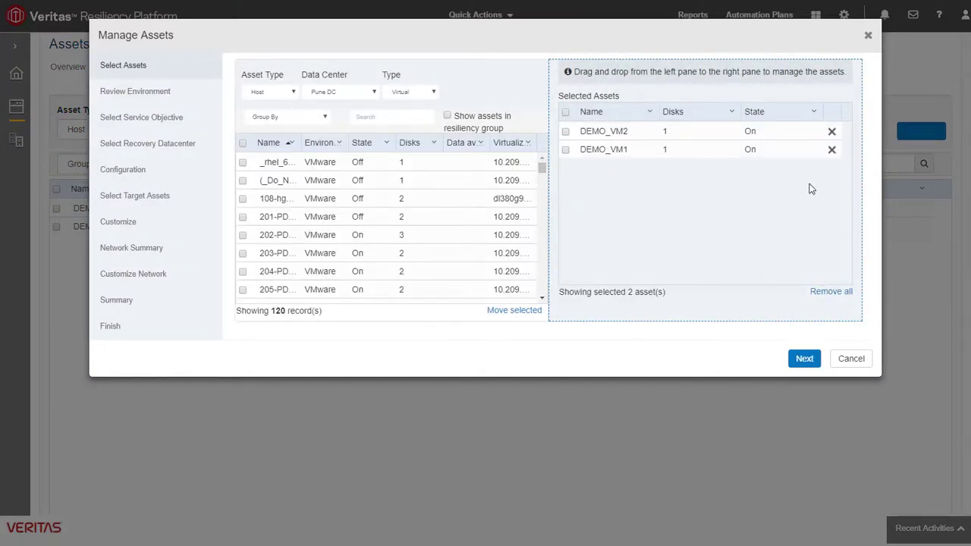
# Accept the selected assets and the Pune DC environment, and choose the Recover hosts objective
pyautogui.click(803, 359)
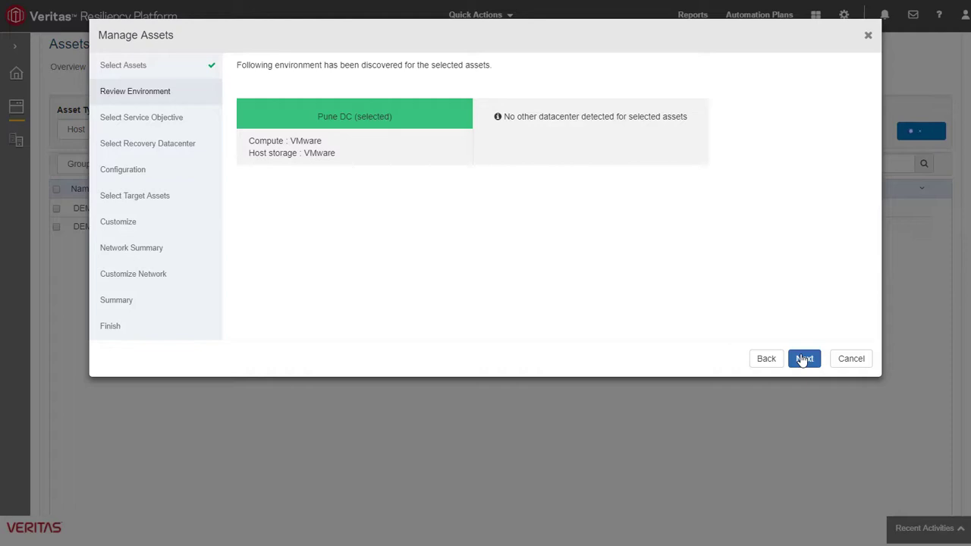
pyautogui.click(802, 360)
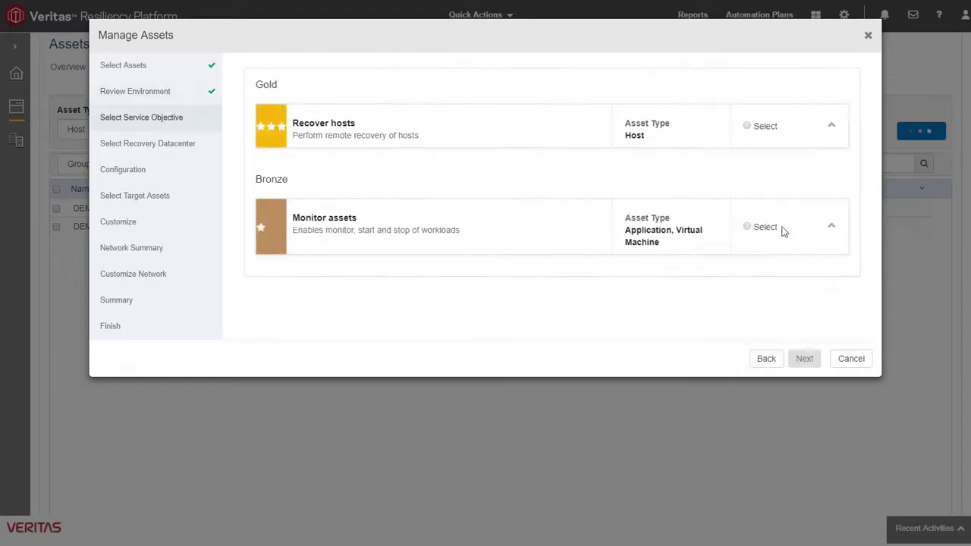
pyautogui.click(748, 127)
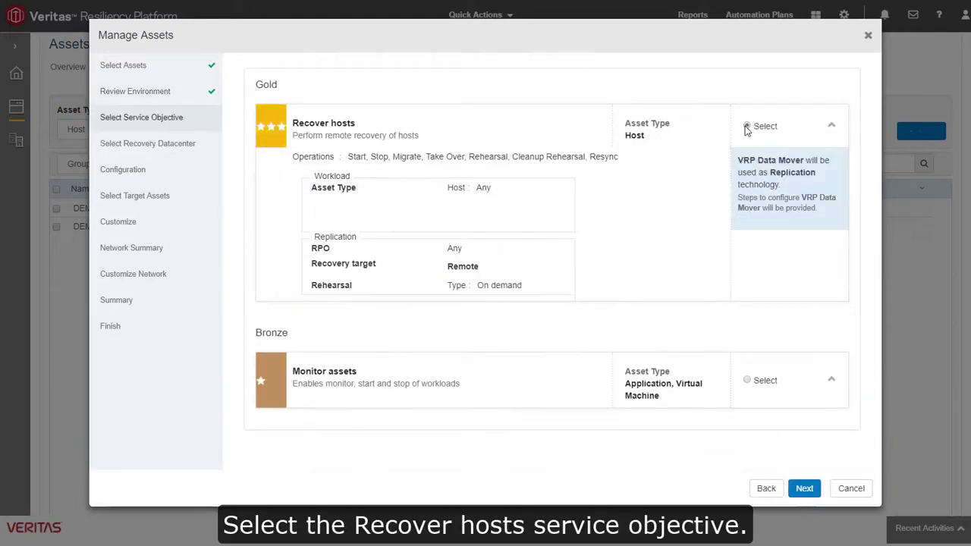
pyautogui.click(803, 490)
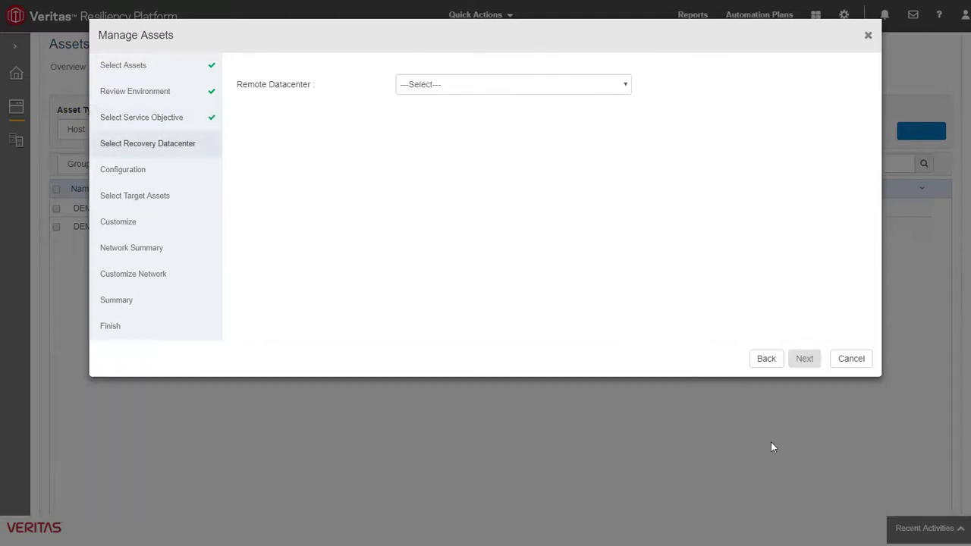
# Set Singapore DC as the remote recovery datacenter
pyautogui.click(622, 89)
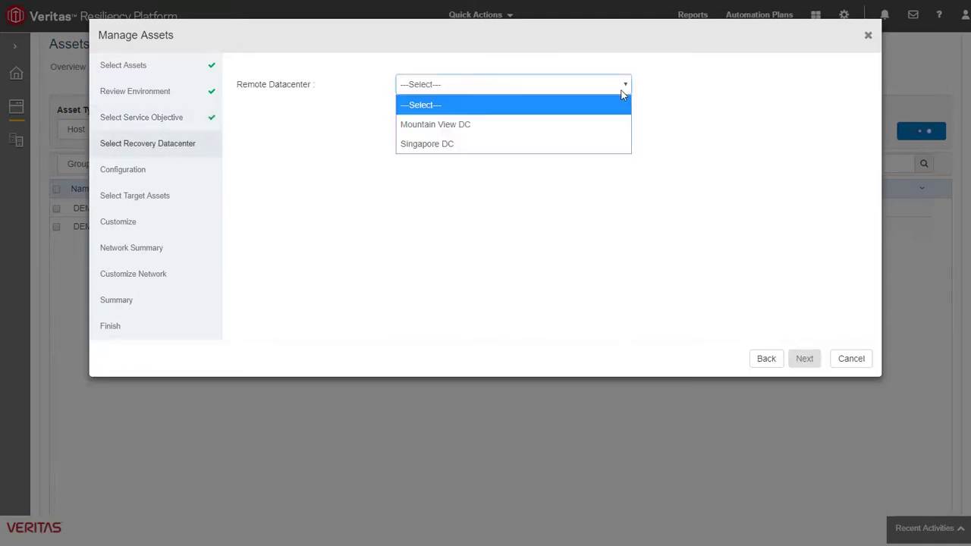
pyautogui.click(600, 143)
pyautogui.click(801, 363)
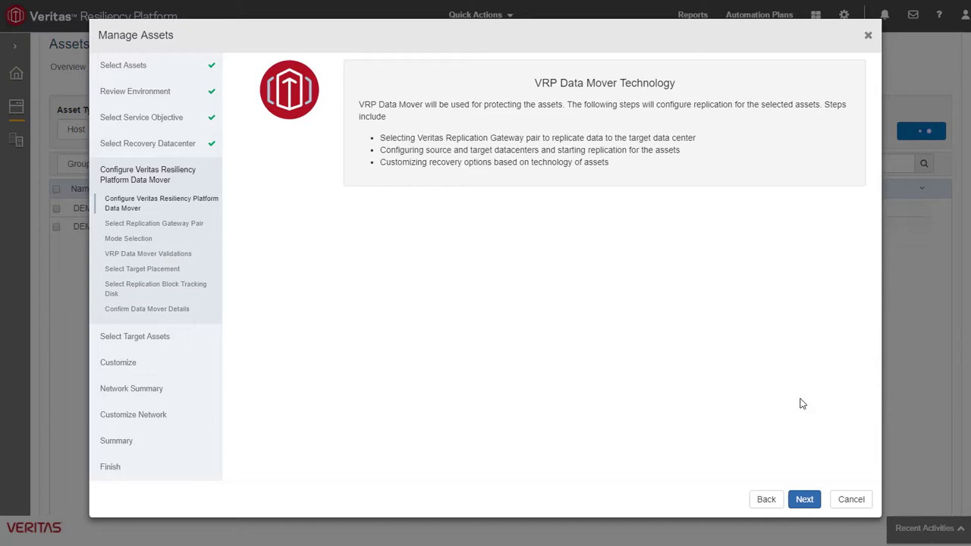
# Select both gateway pairs, DemoGatewayPairZoneA and DemoGatewayPairZoneB, for replication
pyautogui.click(811, 498)
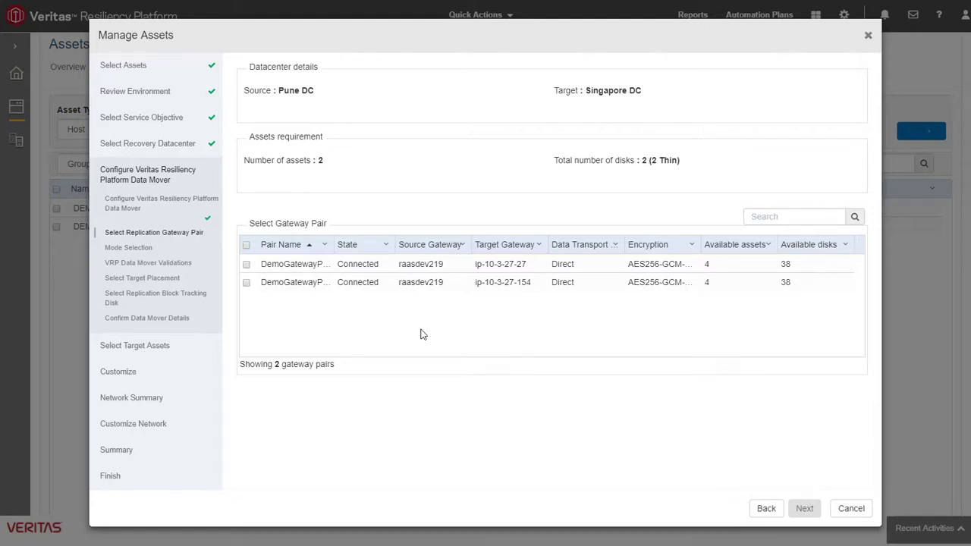
pyautogui.click(247, 265)
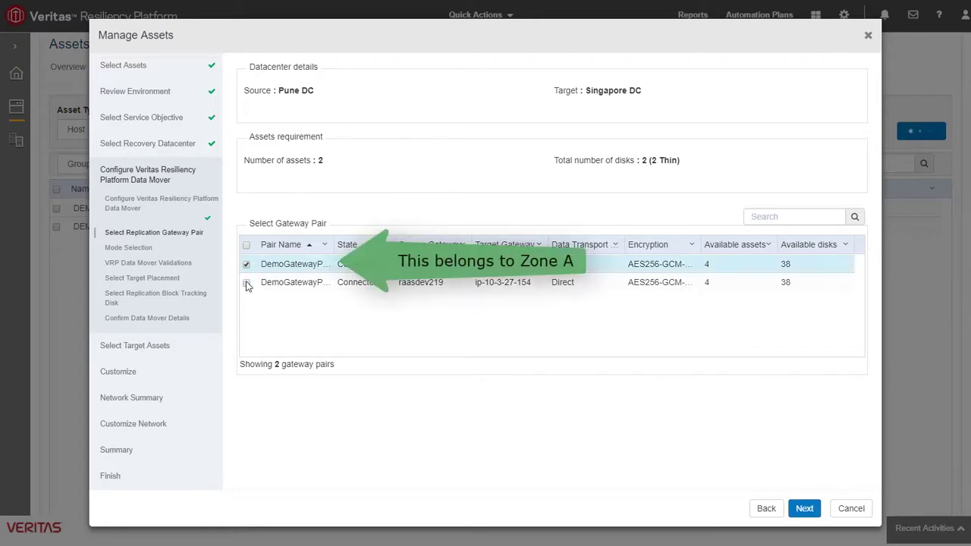
pyautogui.click(246, 284)
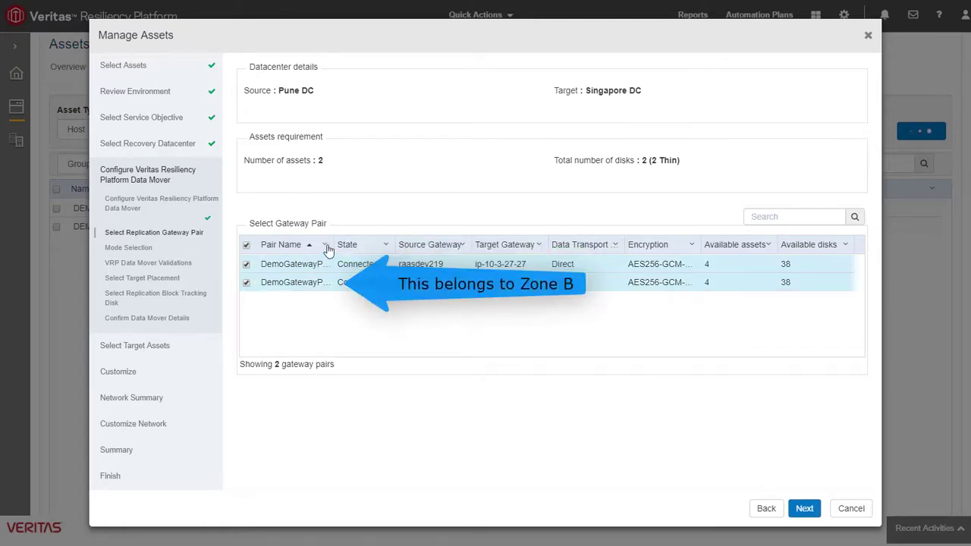
pyautogui.moveTo(352, 245); pyautogui.dragTo(414, 244)
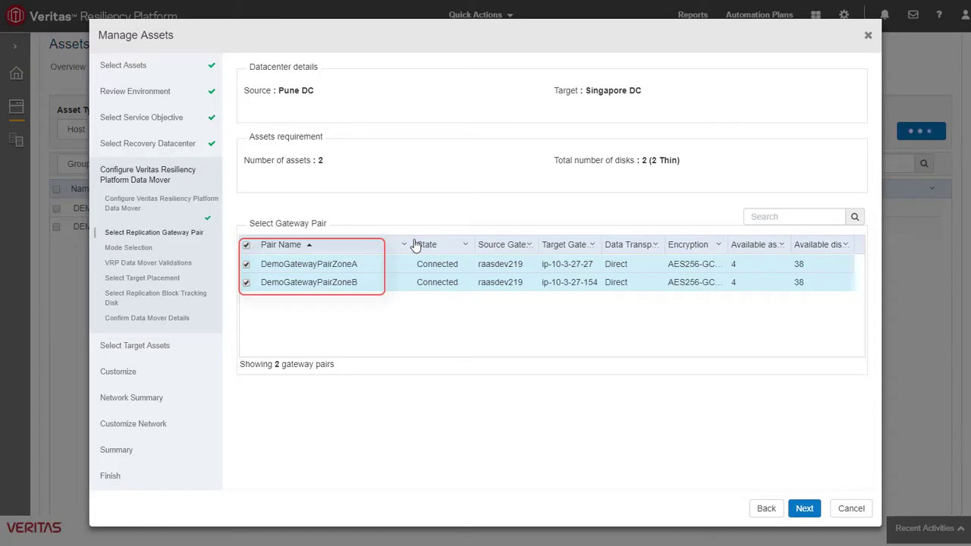
pyautogui.click(804, 511)
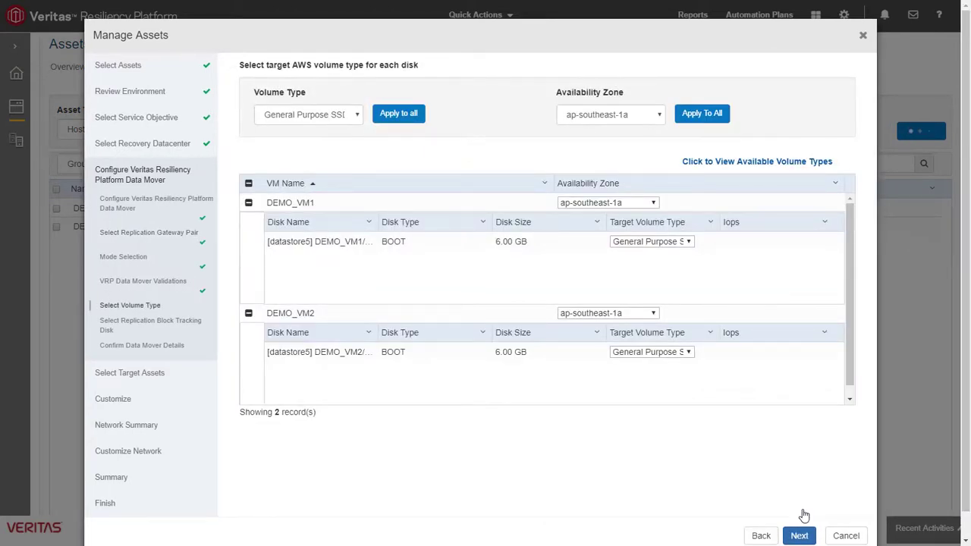
# Keep DEMO_VM1 in ap-southeast-1a and assign DEMO_VM2 to ap-southeast-1b
pyautogui.click(654, 203)
pyautogui.click(651, 220)
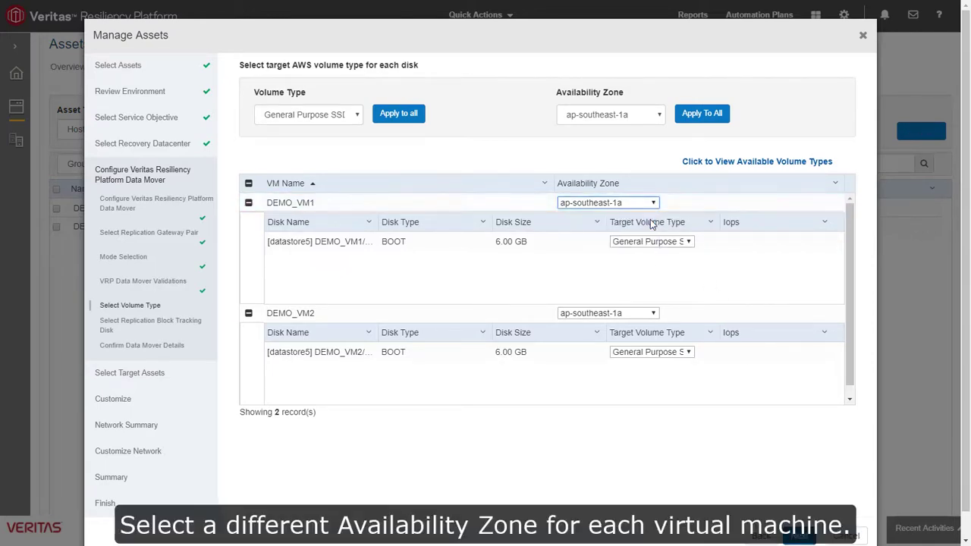
pyautogui.click(653, 313)
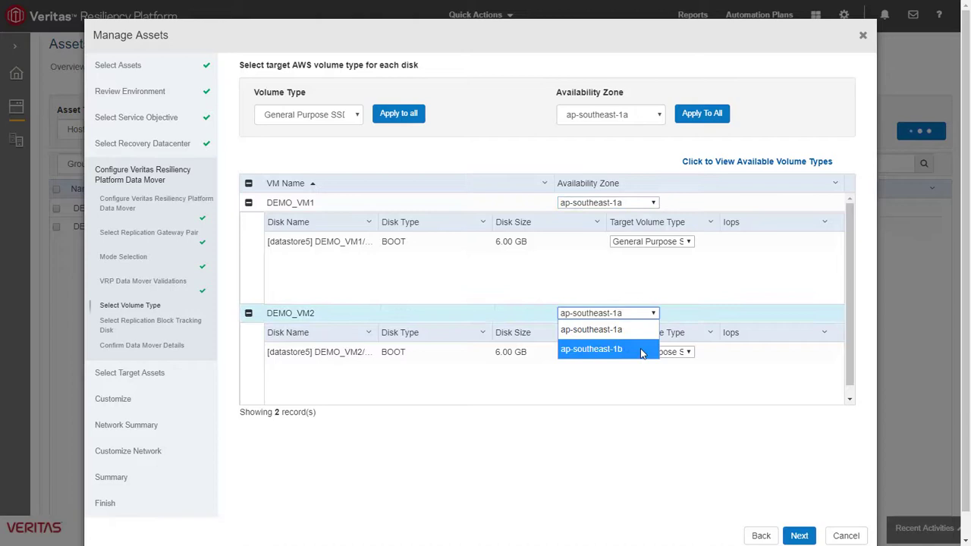
pyautogui.click(643, 348)
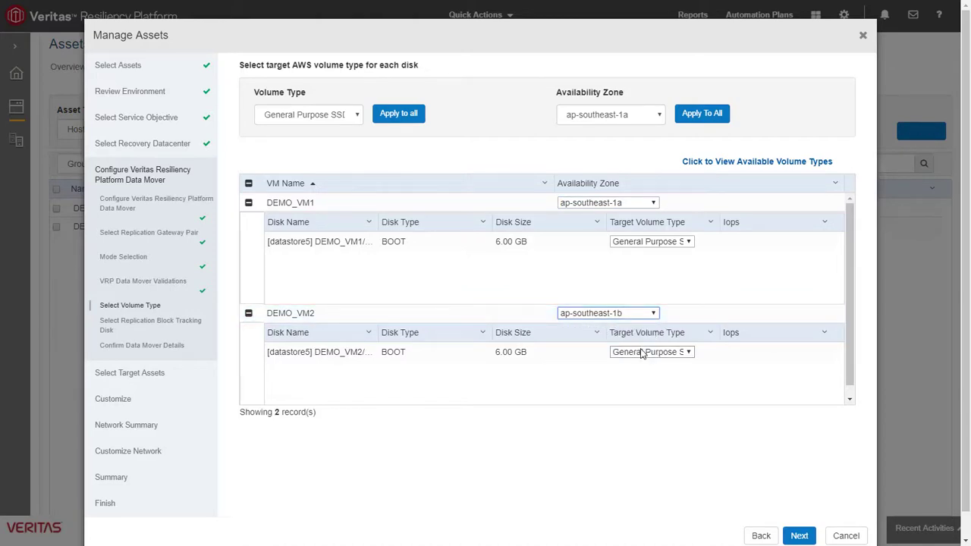
pyautogui.click(799, 535)
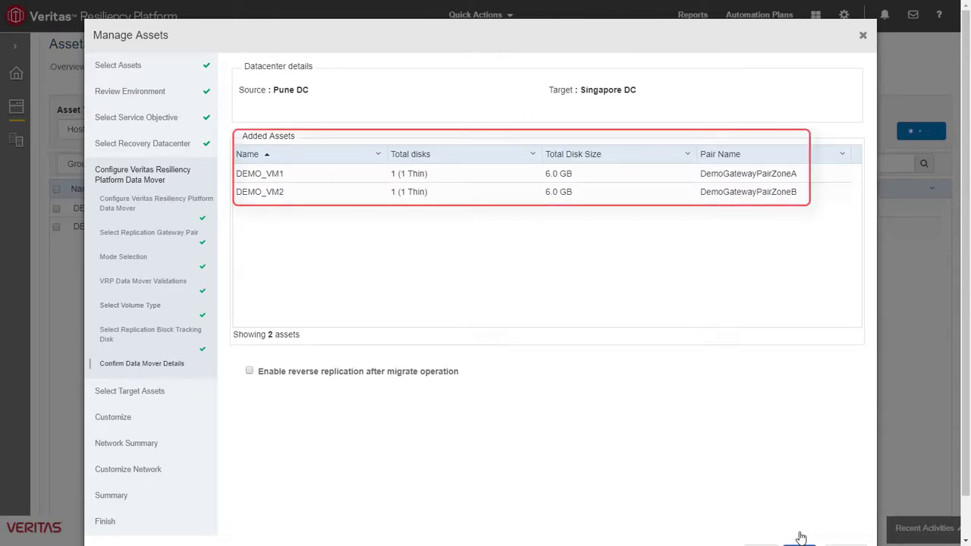
# Accept the data mover details with reverse replication left unchecked
pyautogui.scroll(-1, 967, 503)
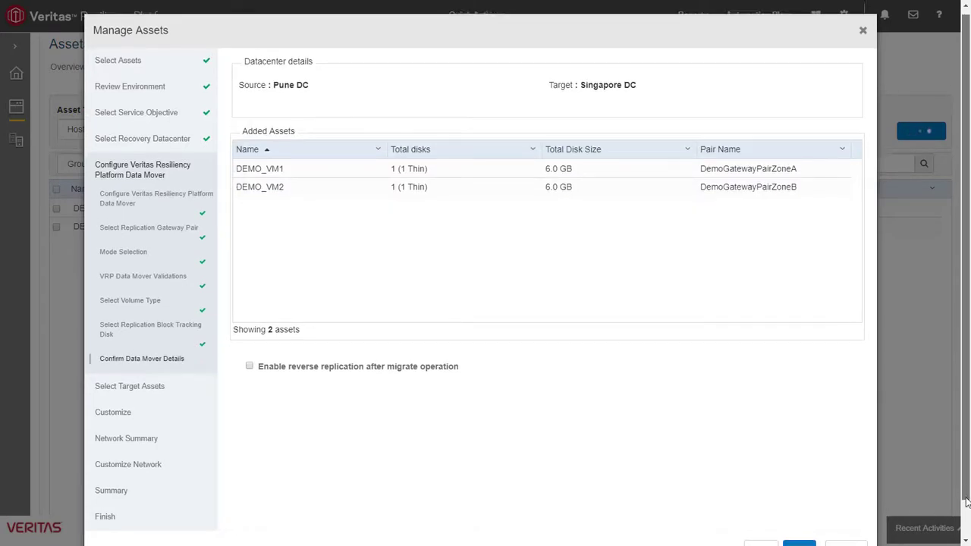
pyautogui.scroll(-2, 967, 503)
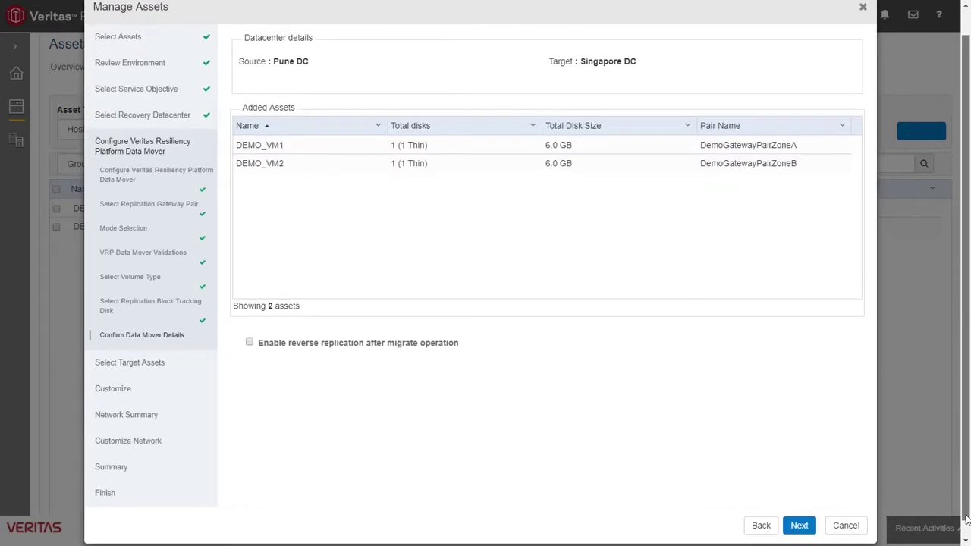
pyautogui.click(801, 527)
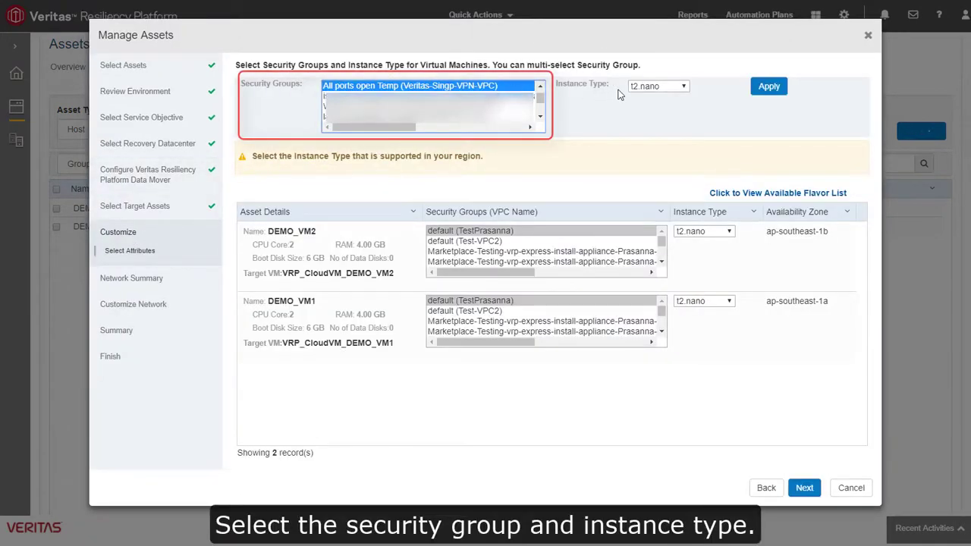
# Apply the t2.medium instance type to DEMO_VM1 and DEMO_VM2
pyautogui.click(641, 89)
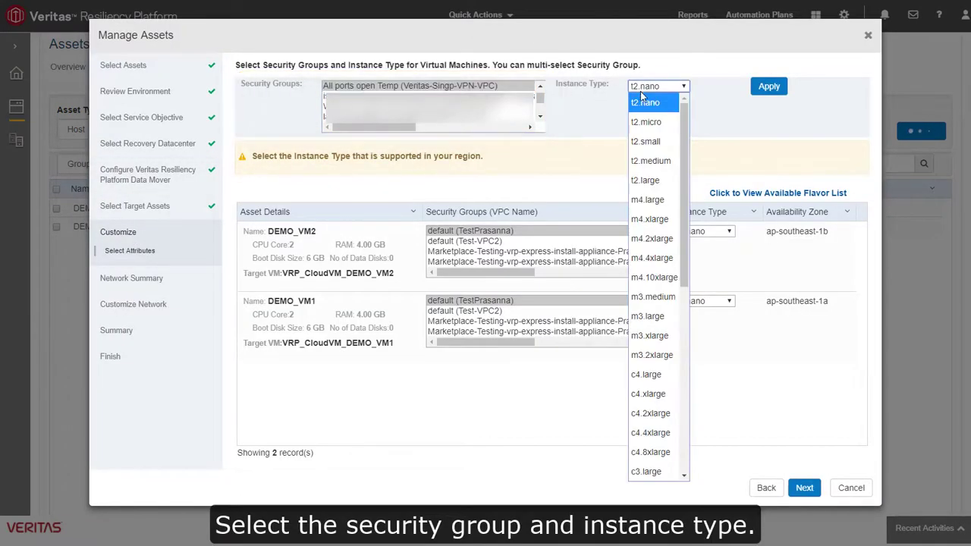
pyautogui.click(649, 164)
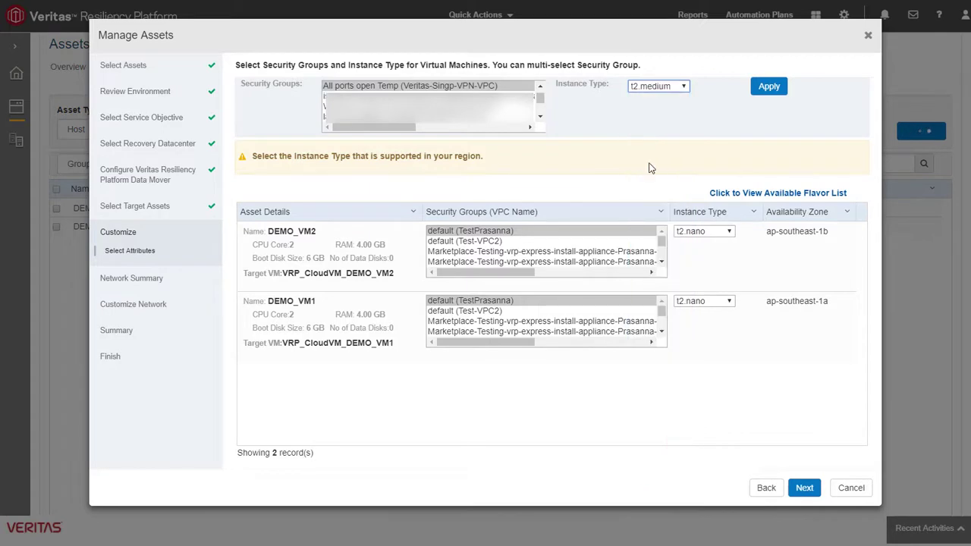
pyautogui.click(771, 87)
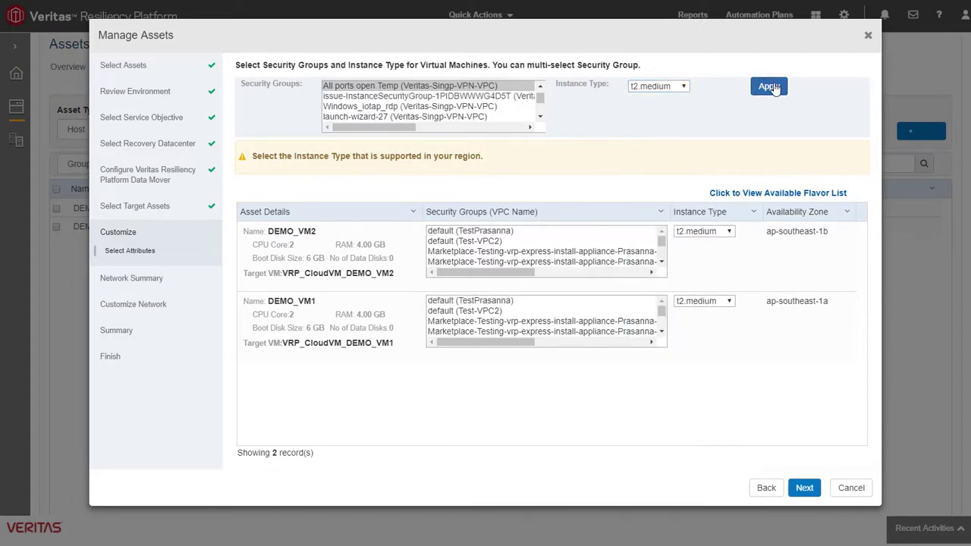
pyautogui.click(805, 491)
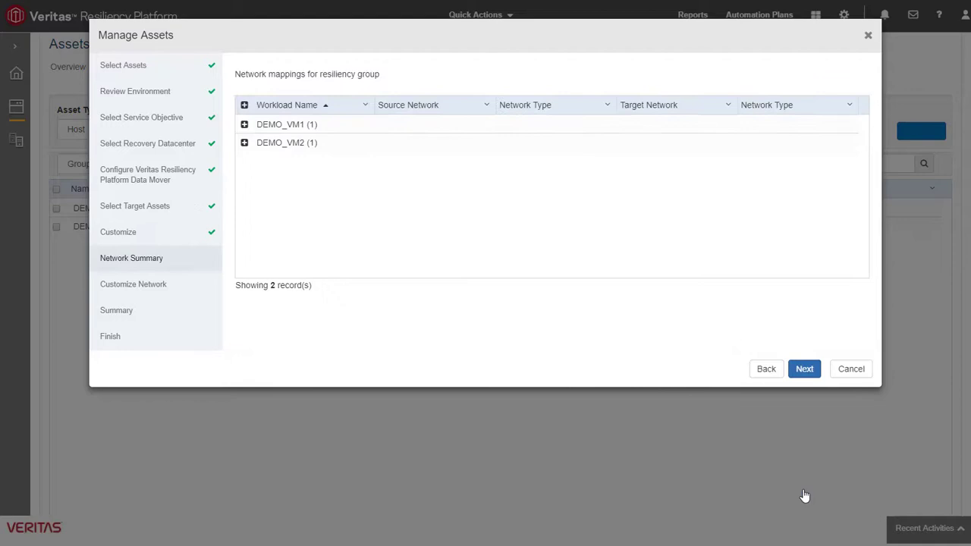
# Verify DEMO_VM1 and DEMO_VM2 map to different target subnets, then accept the network customization
pyautogui.click(244, 125)
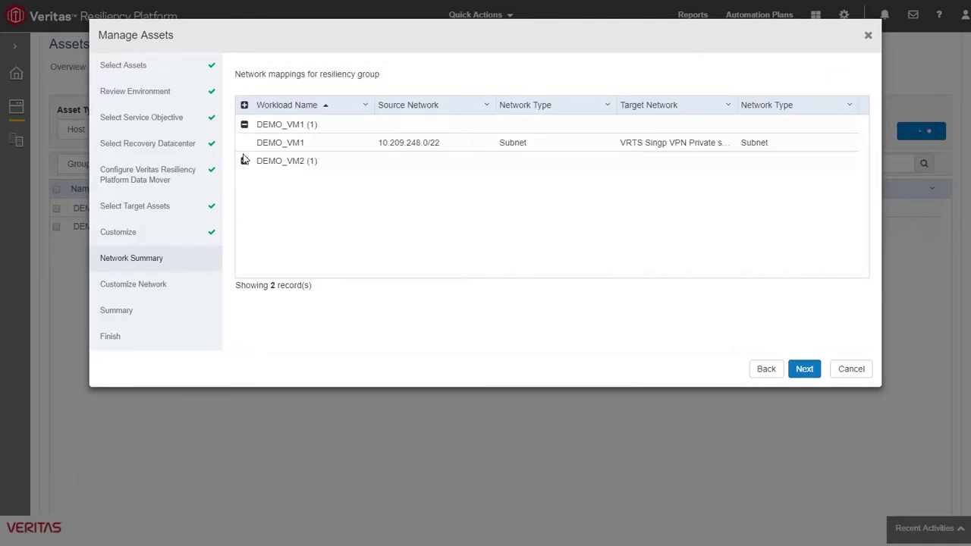
pyautogui.click(245, 162)
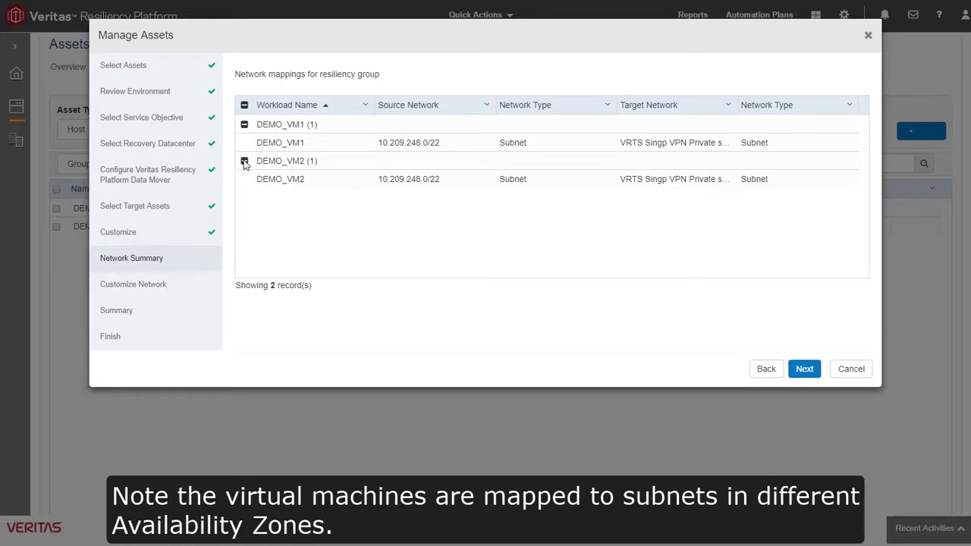
pyautogui.moveTo(737, 105); pyautogui.dragTo(779, 105)
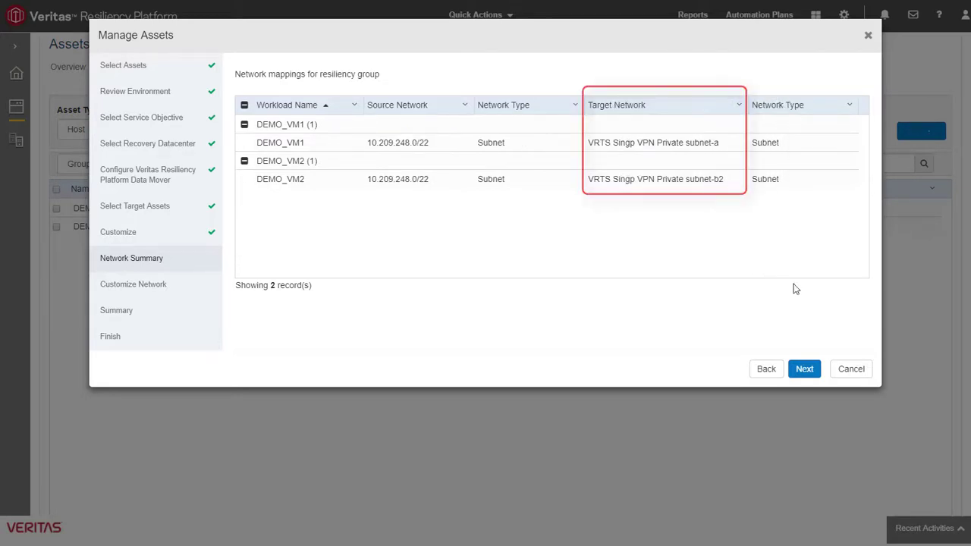
pyautogui.click(811, 374)
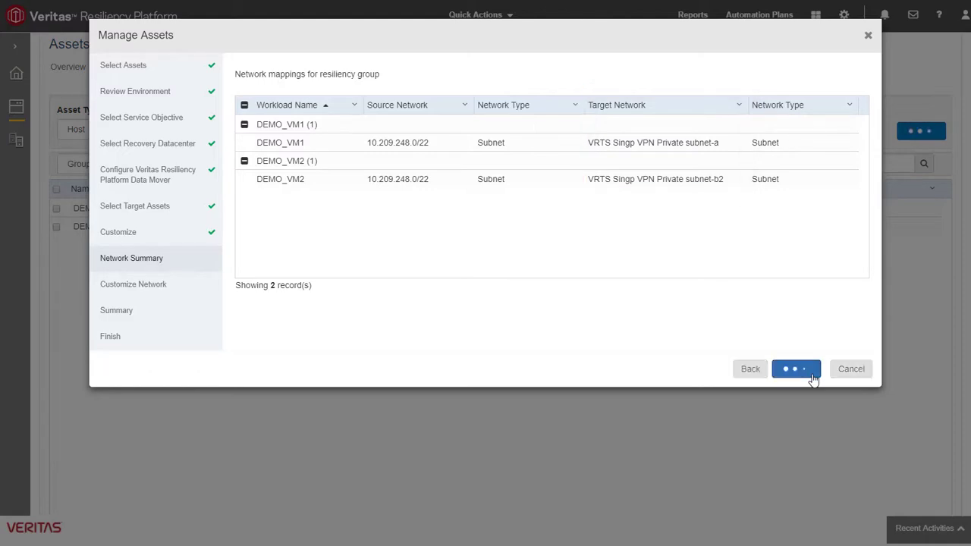
pyautogui.click(810, 374)
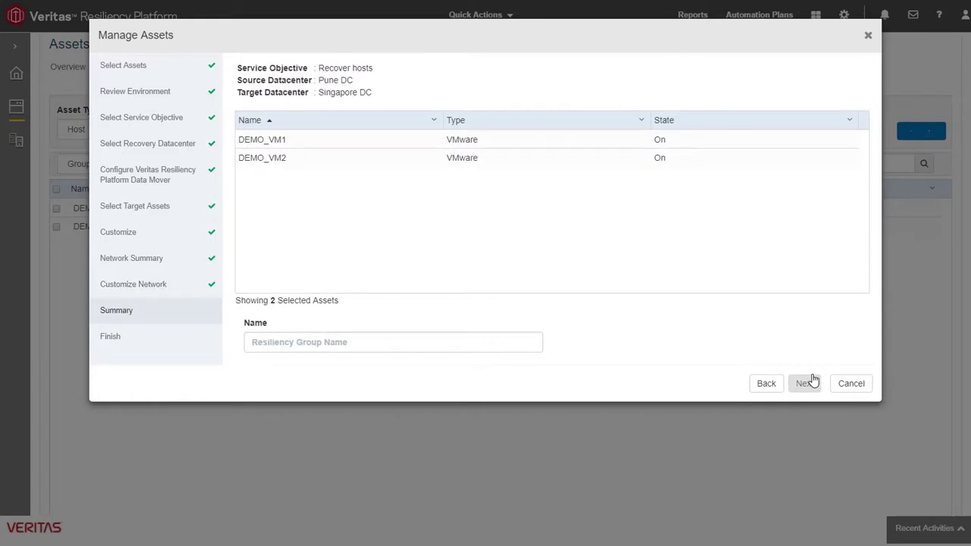
# Name the resiliency group AWS_Demo and submit the wizard
pyautogui.click(535, 335)
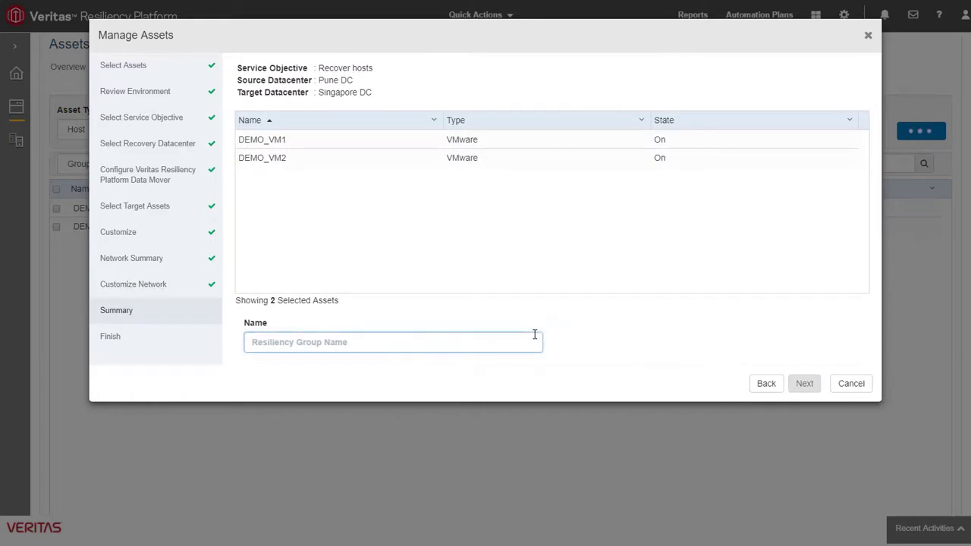
pyautogui.write('AWS_')
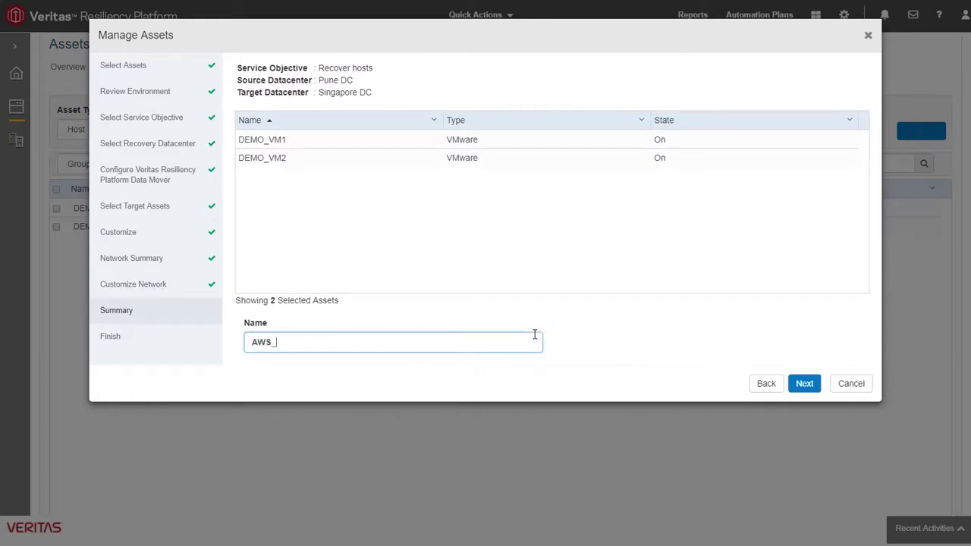
pyautogui.write('Demo')
pyautogui.click(799, 389)
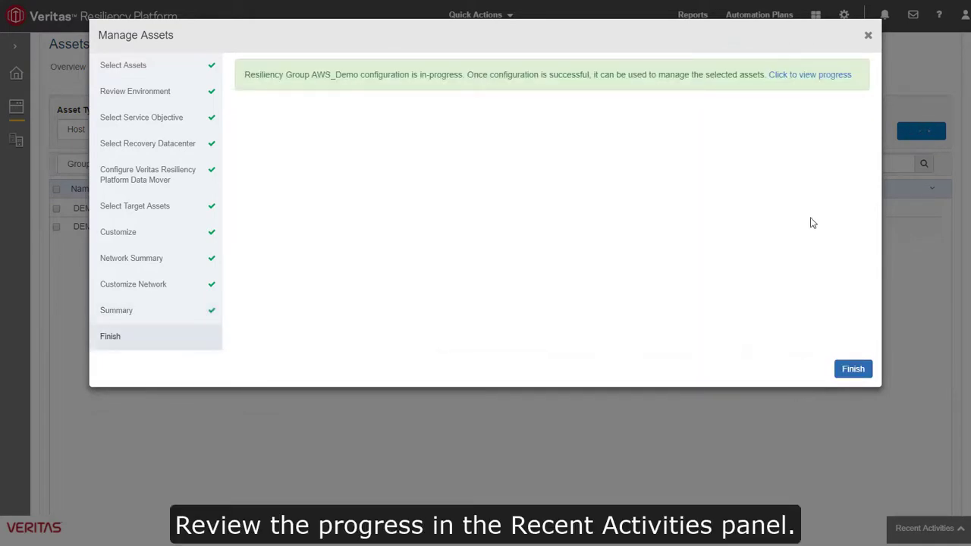
# Check AWS_Demo's configuration progress, then show the Resiliency Group(s) list
pyautogui.click(825, 79)
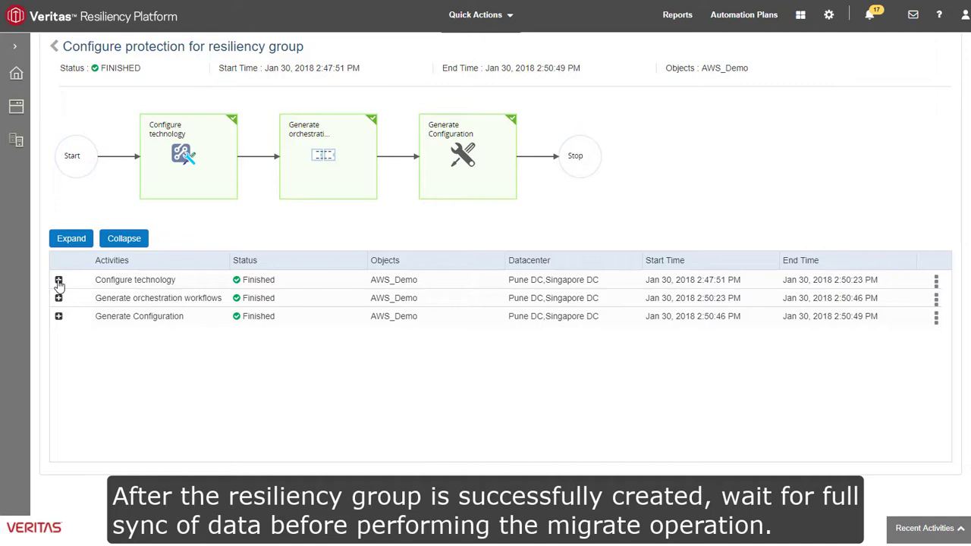
pyautogui.click(18, 107)
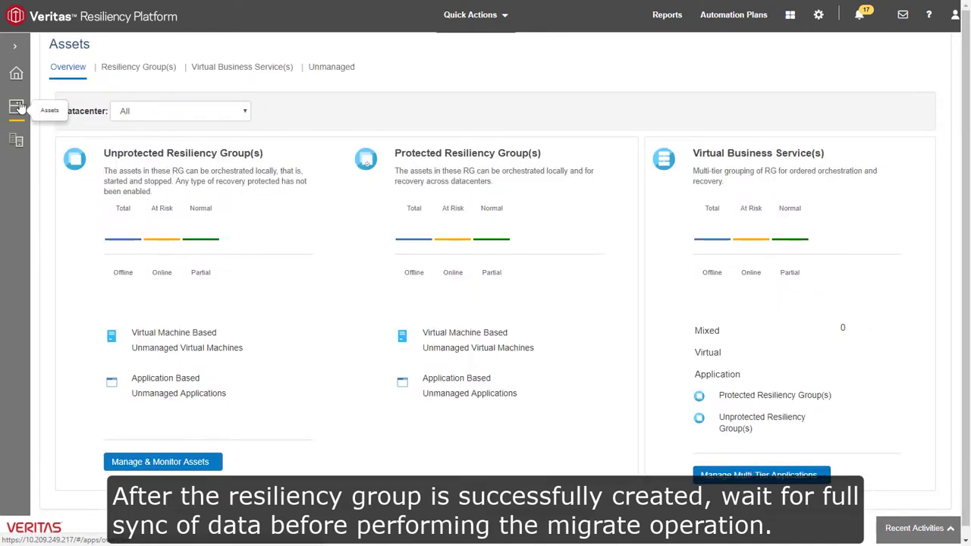
pyautogui.click(133, 69)
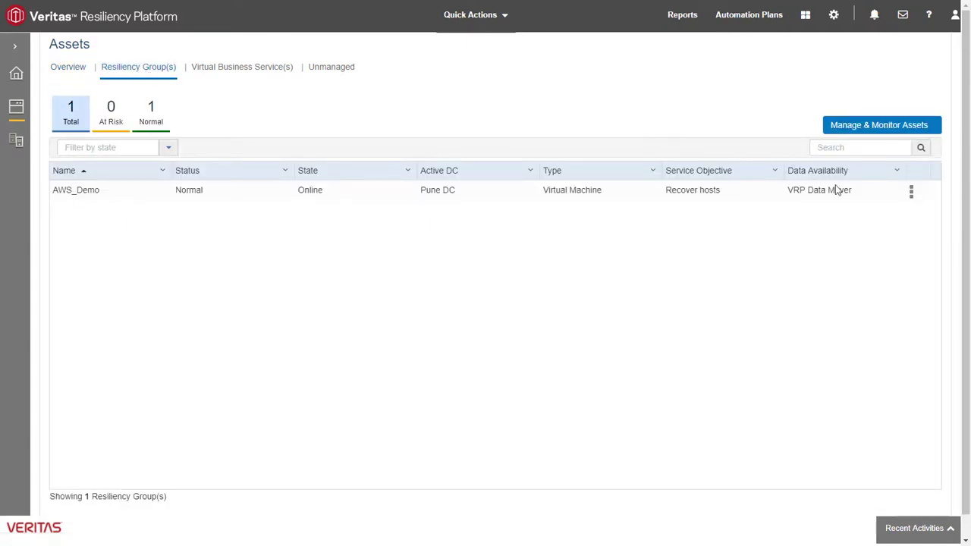
# Migrate AWS_Demo to Singapore DC and follow the migration progress
pyautogui.click(912, 192)
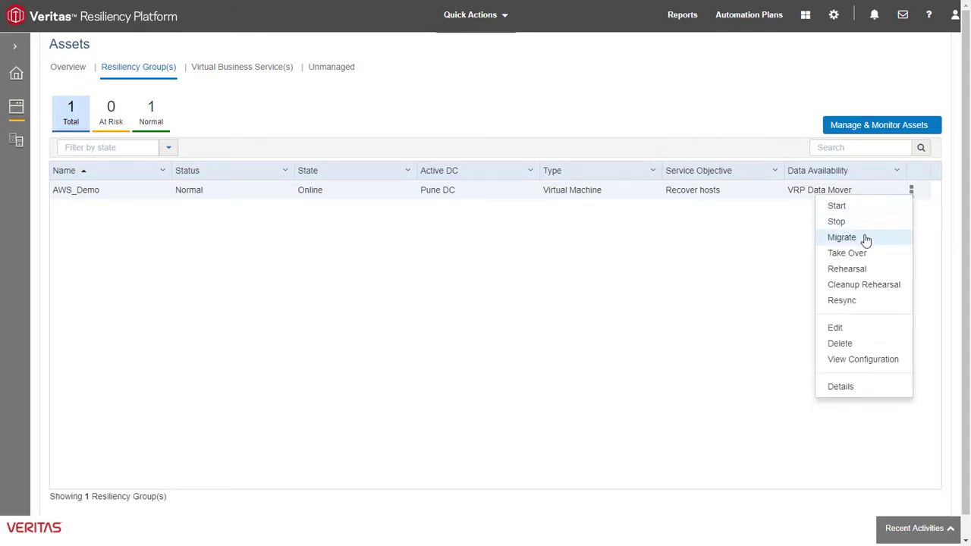
pyautogui.click(841, 238)
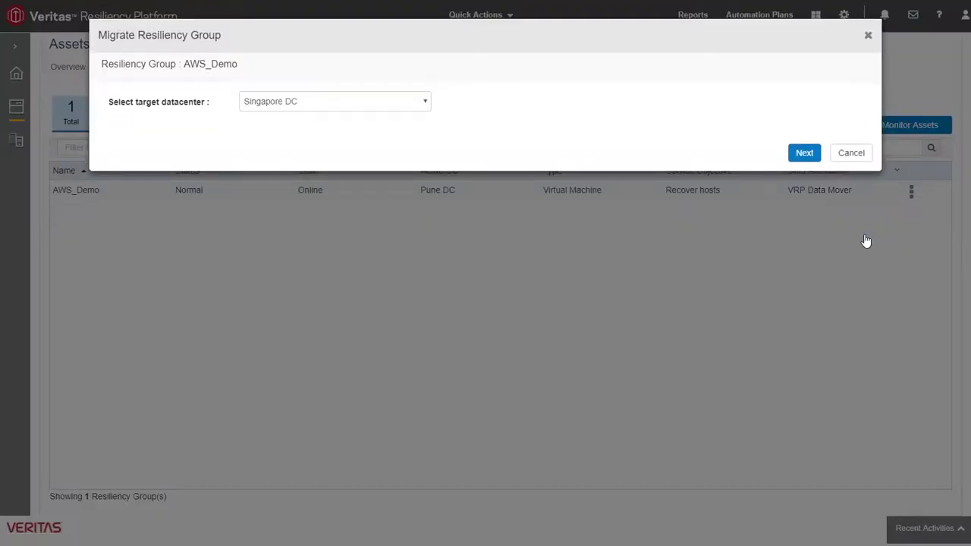
pyautogui.click(808, 156)
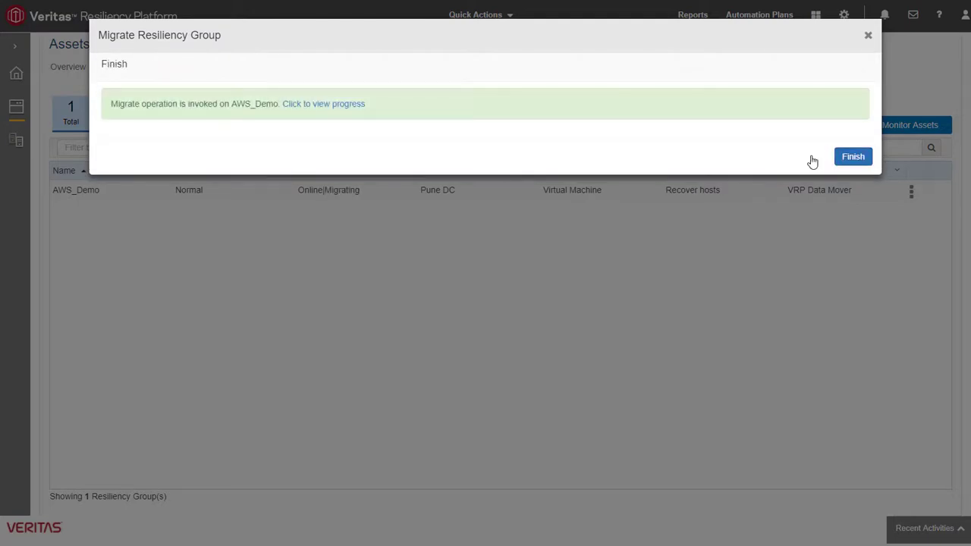
pyautogui.click(353, 107)
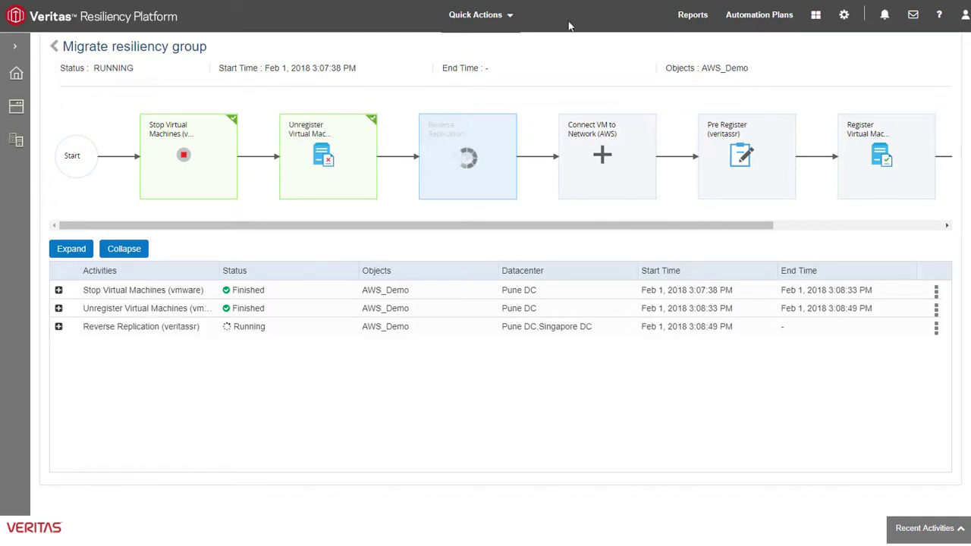
# Watch the AWS_Demo migration to Singapore DC finish all seven activities, through Start Virtual Machines (AWS)
pyautogui.click(847, 227)
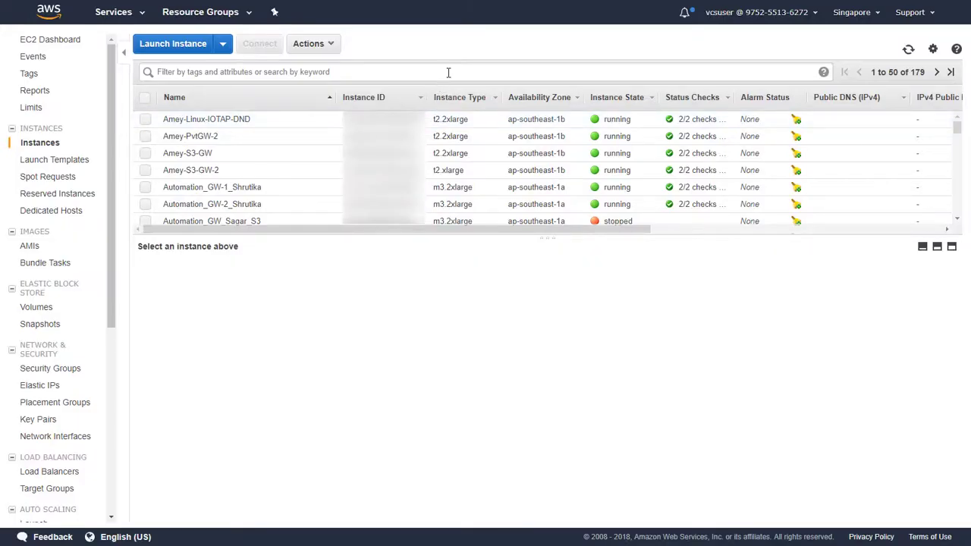
# Filter the EC2 instance list by demo_vm
pyautogui.click(449, 72)
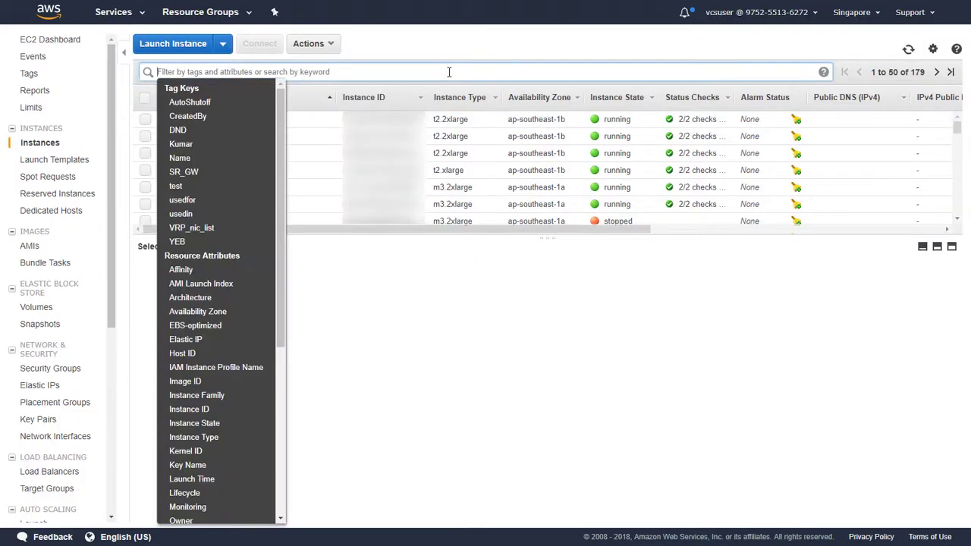
pyautogui.write('demo')
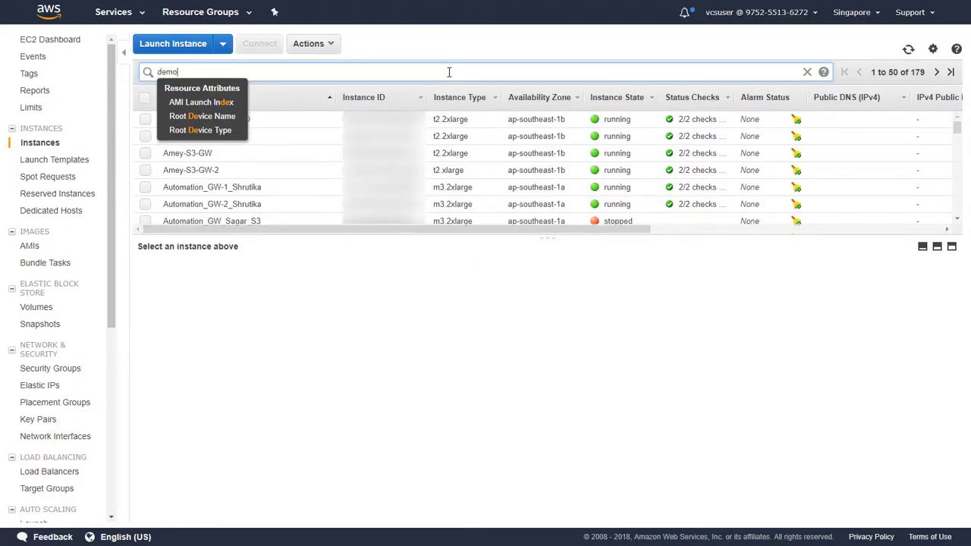
pyautogui.write('_vm')
pyautogui.press('Return')
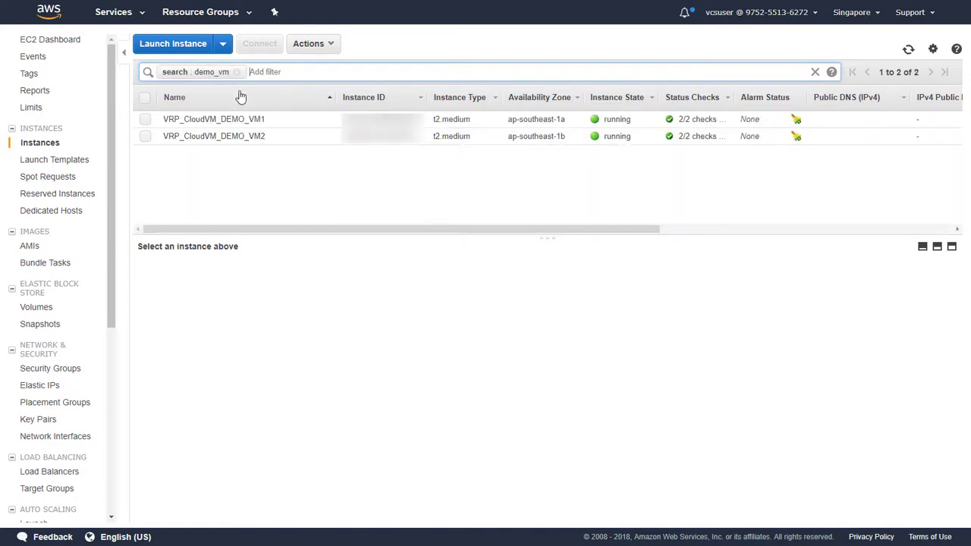
# Check the details of VRP_CloudVM_DEMO_VM1 (ap-southeast-1a) and VM2 (ap-southeast-1b)
pyautogui.click(146, 120)
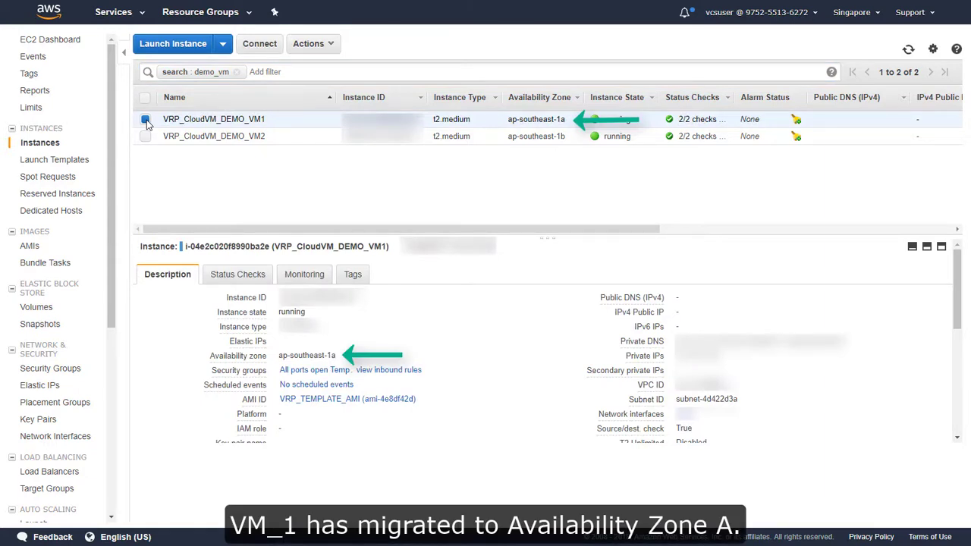
pyautogui.click(146, 120)
pyautogui.click(146, 137)
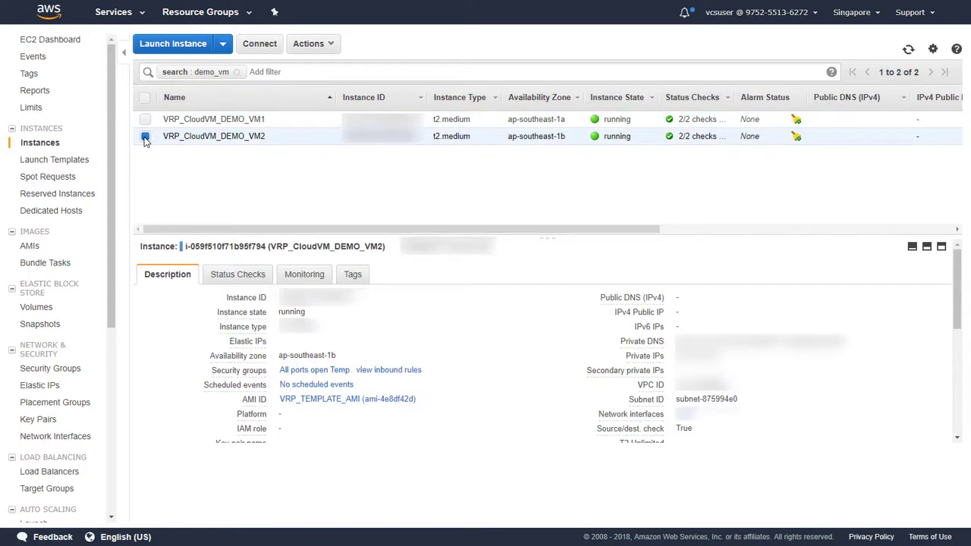